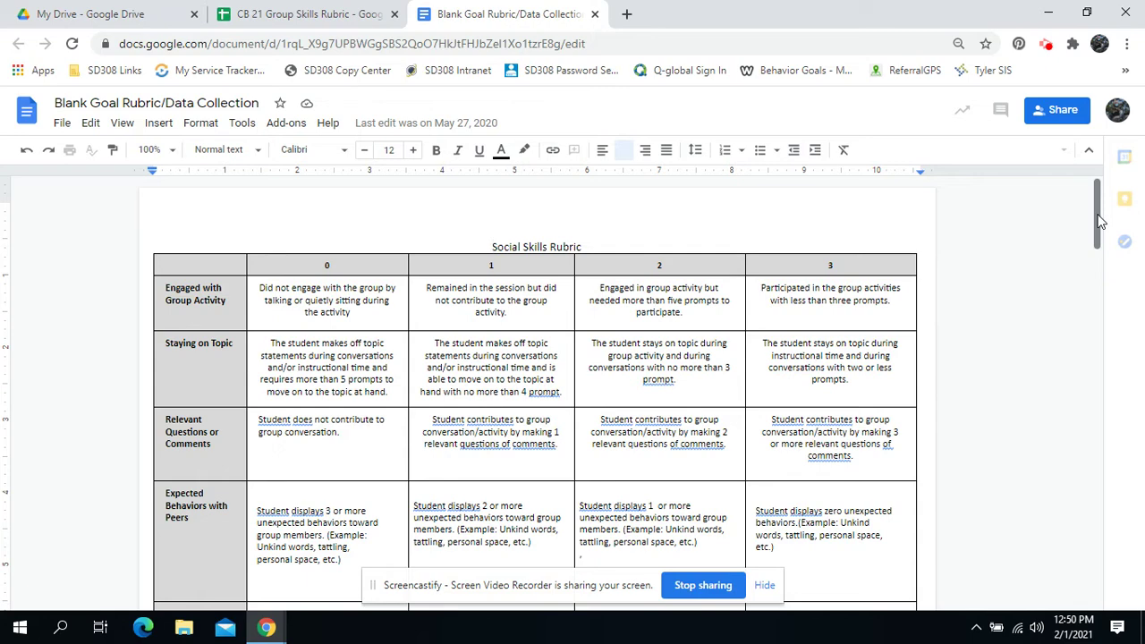
# - Look through the social skills rubric, its data collection tables and the example goals in the document
pyautogui.moveTo(1101, 221); pyautogui.dragTo(1102, 288)
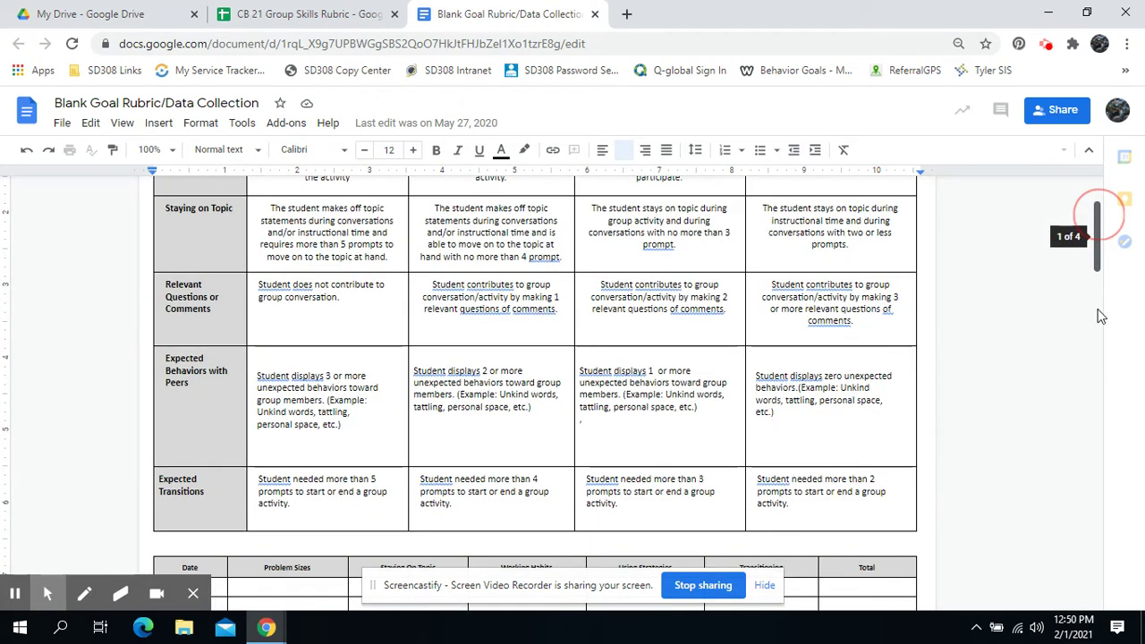
pyautogui.scroll(-2, 1101, 317)
pyautogui.scroll(-2, 1096, 362)
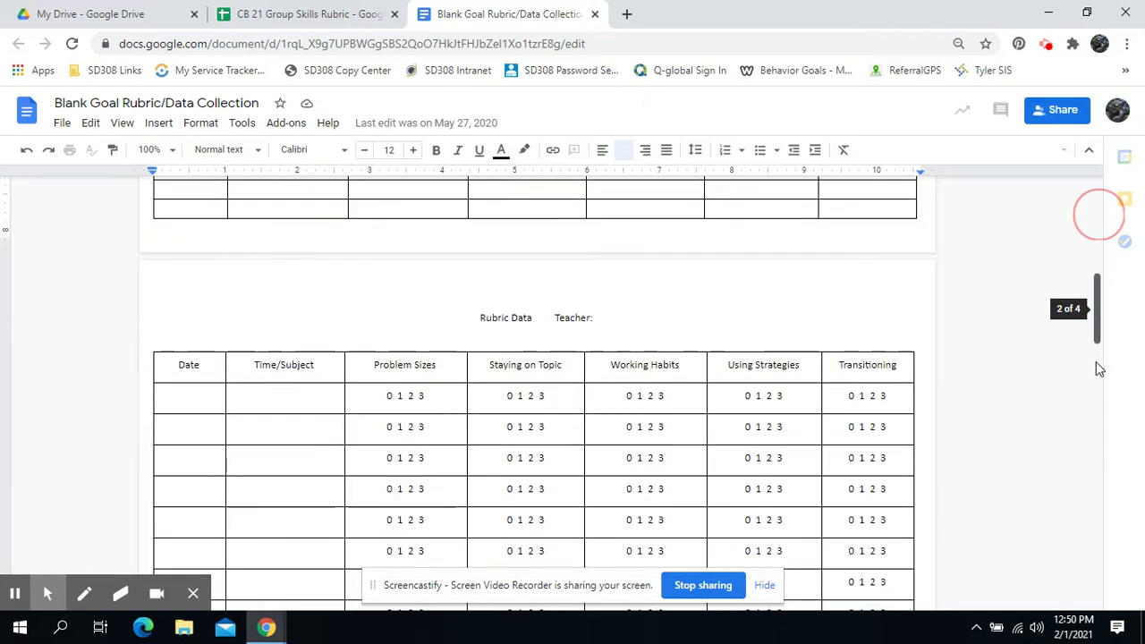
pyautogui.scroll(-3, 1094, 394)
pyautogui.scroll(-2, 1093, 403)
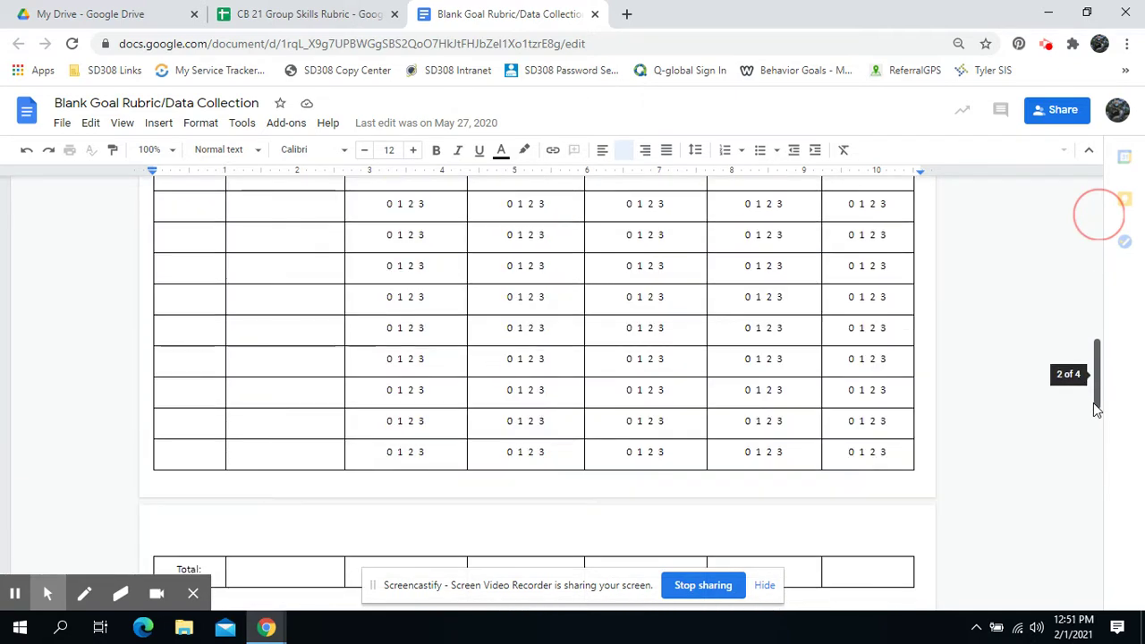
pyautogui.scroll(-2, 1093, 403)
pyautogui.scroll(-2, 1091, 450)
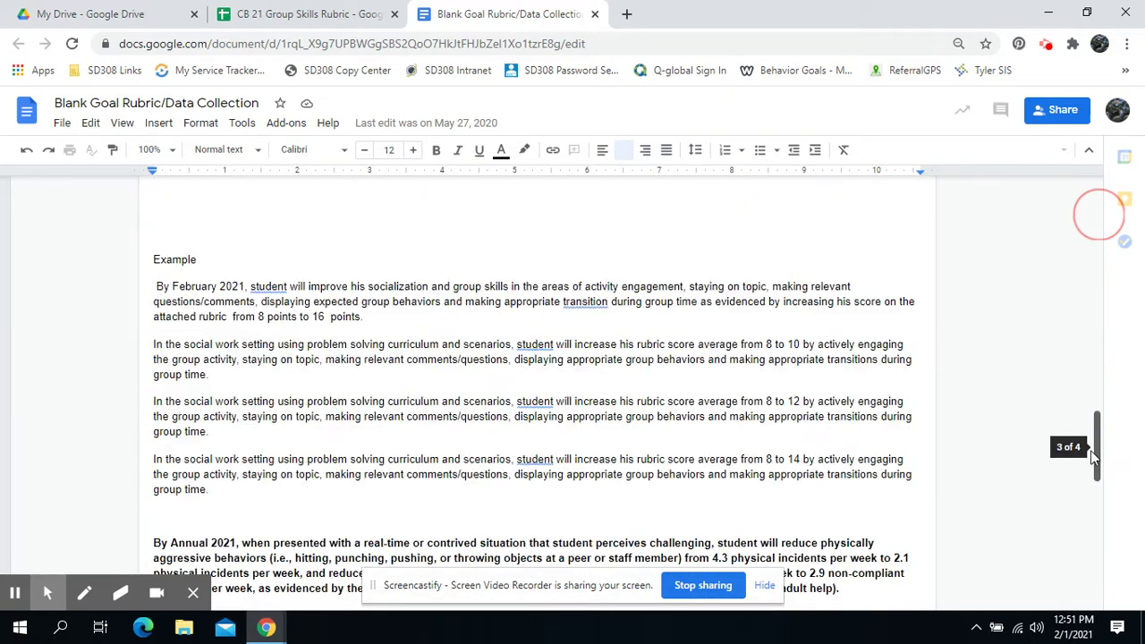
pyautogui.scroll(-1, 1091, 450)
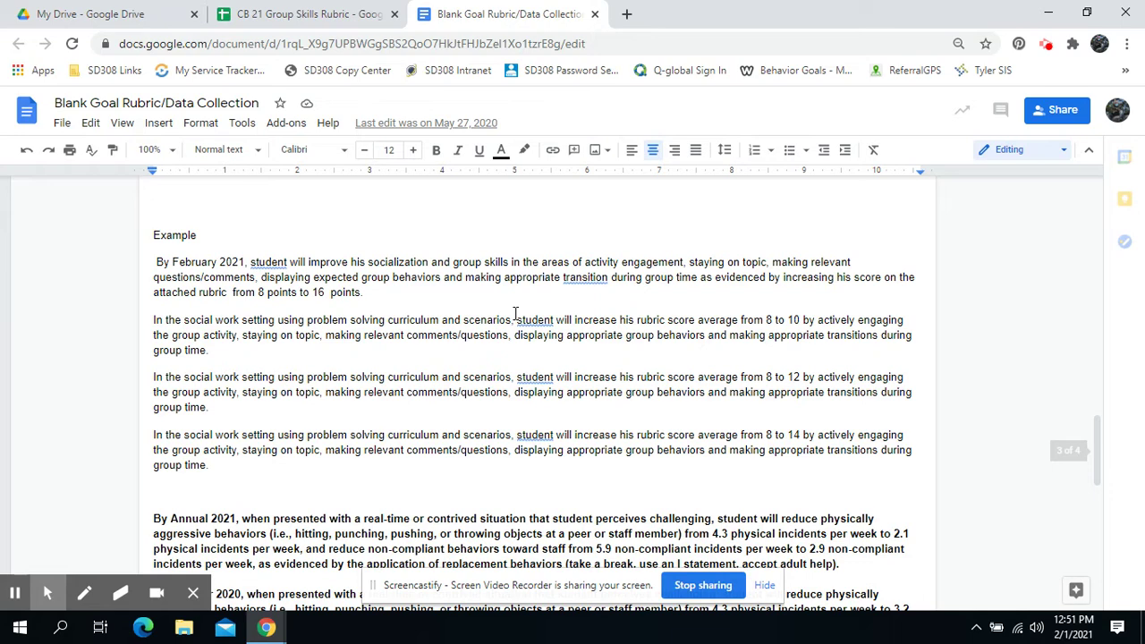
# - Switch to the CB 21 Group Skills Rubric spreadsheet and review the skill column headings from Engagement to Transitions
pyautogui.click(313, 7)
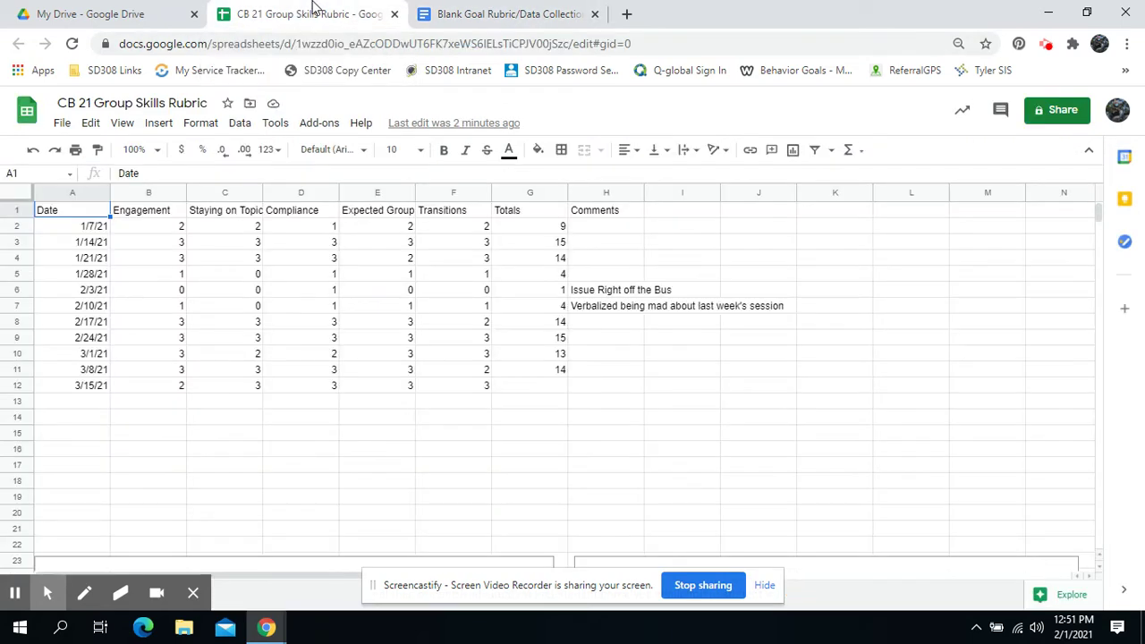
pyautogui.click(161, 213)
pyautogui.click(229, 217)
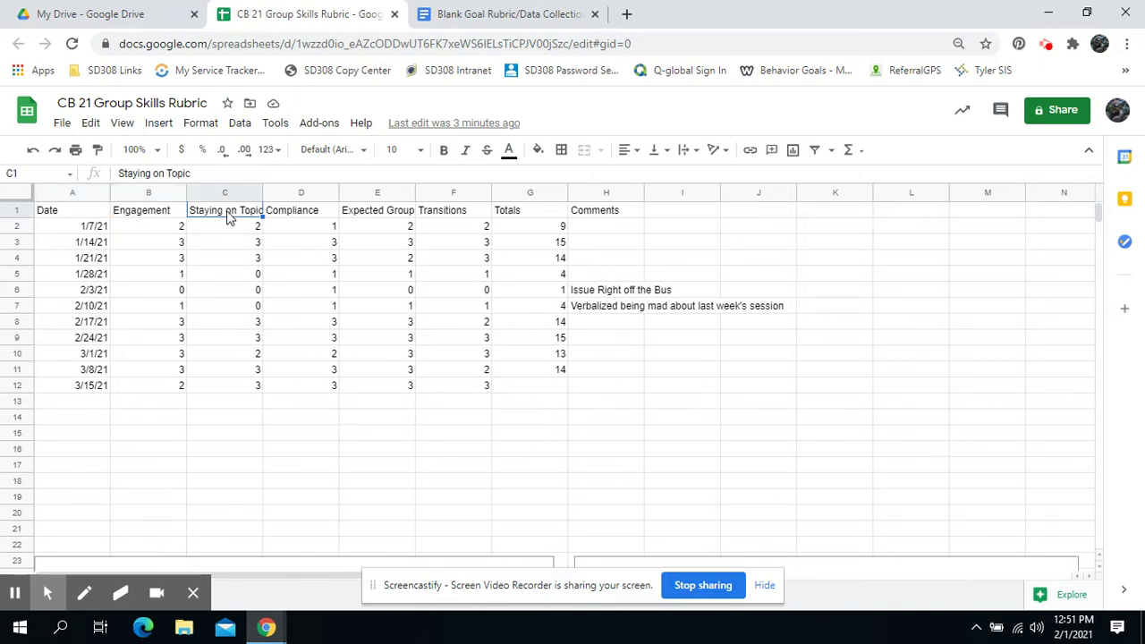
pyautogui.click(298, 218)
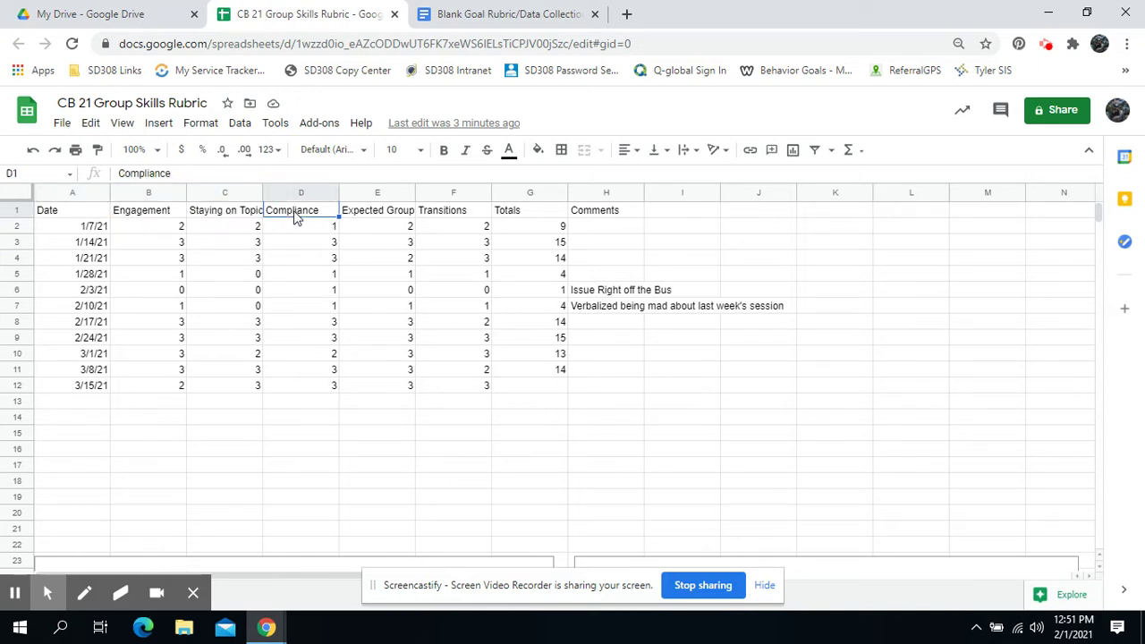
pyautogui.click(399, 217)
pyautogui.click(441, 216)
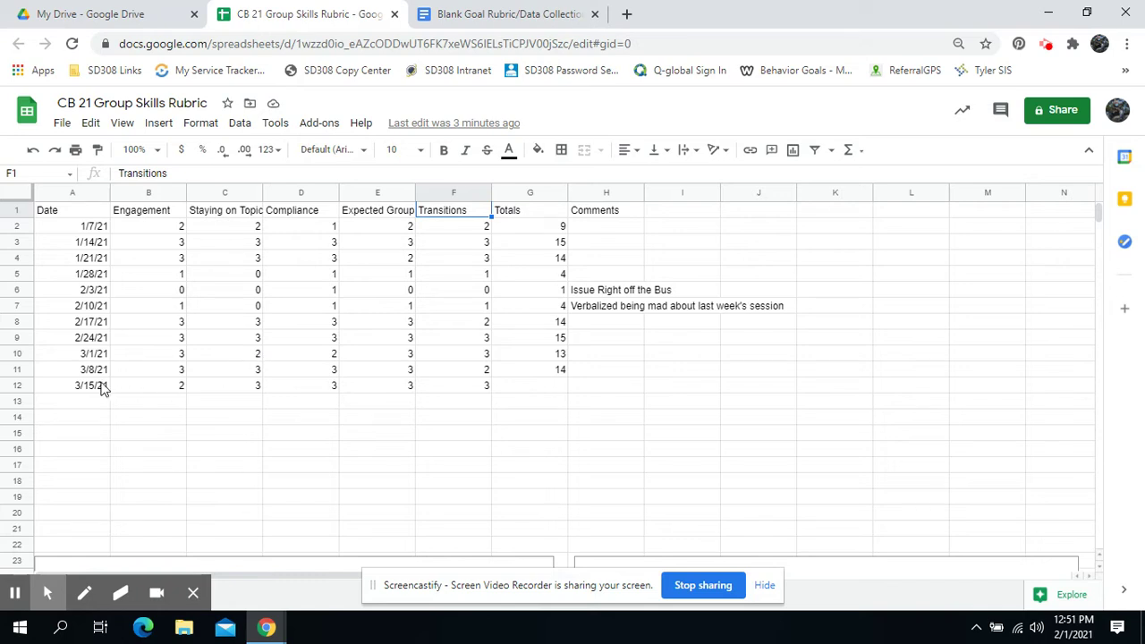
# - Total the 3/15/21 scores in B12:F12 with a SUM formula in cell G12
pyautogui.moveTo(157, 387); pyautogui.dragTo(477, 387)
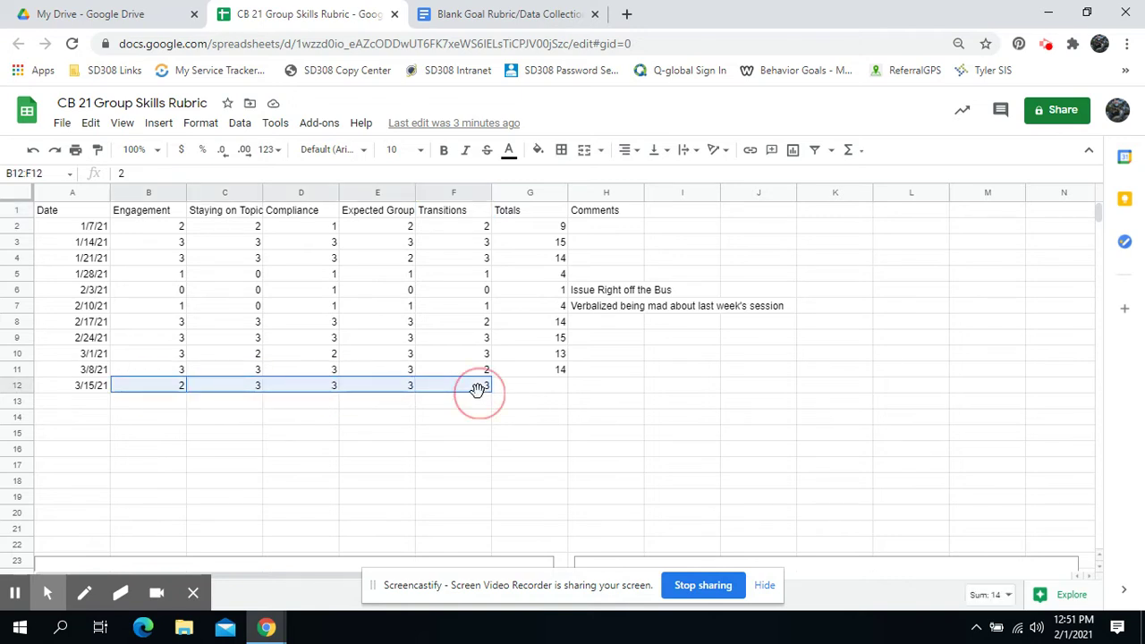
pyautogui.click(857, 152)
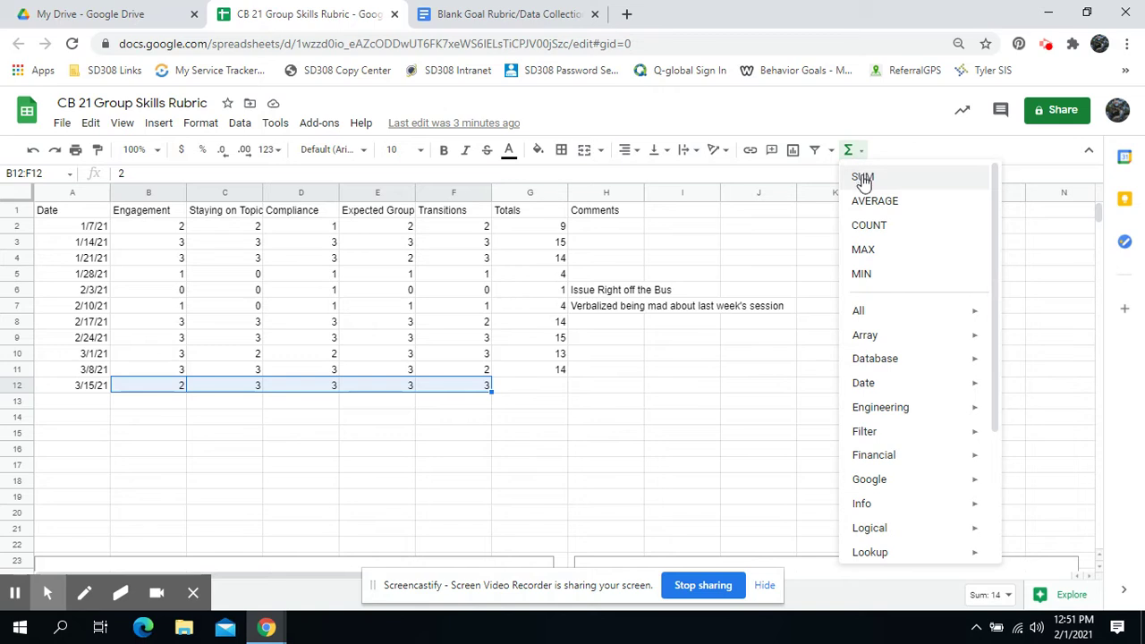
pyautogui.click(862, 178)
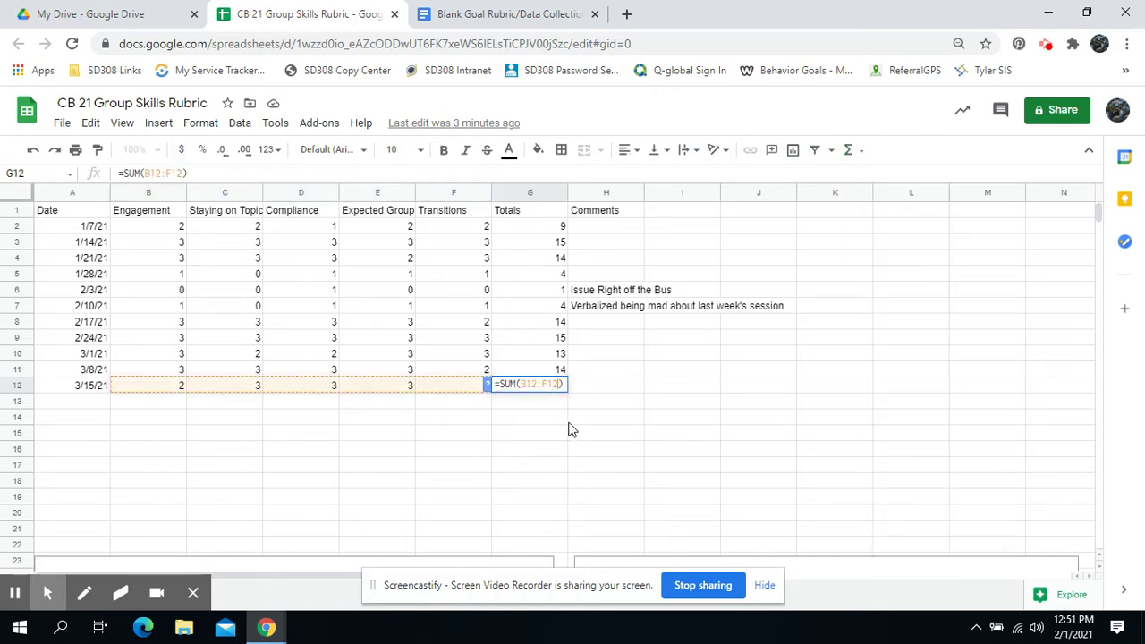
pyautogui.click(530, 421)
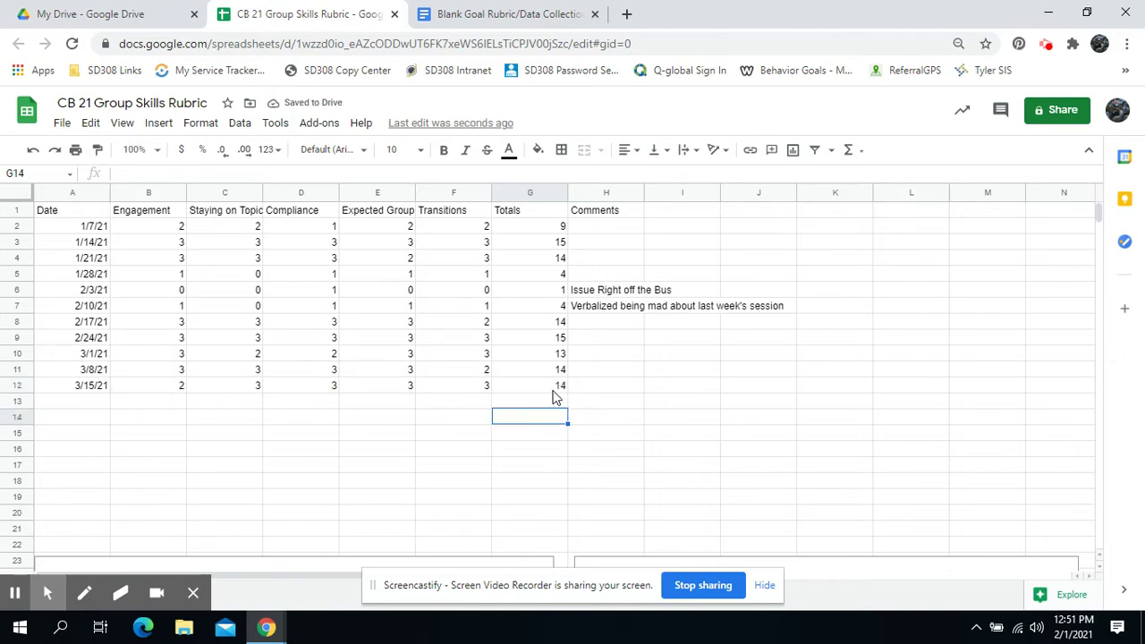
pyautogui.click(555, 390)
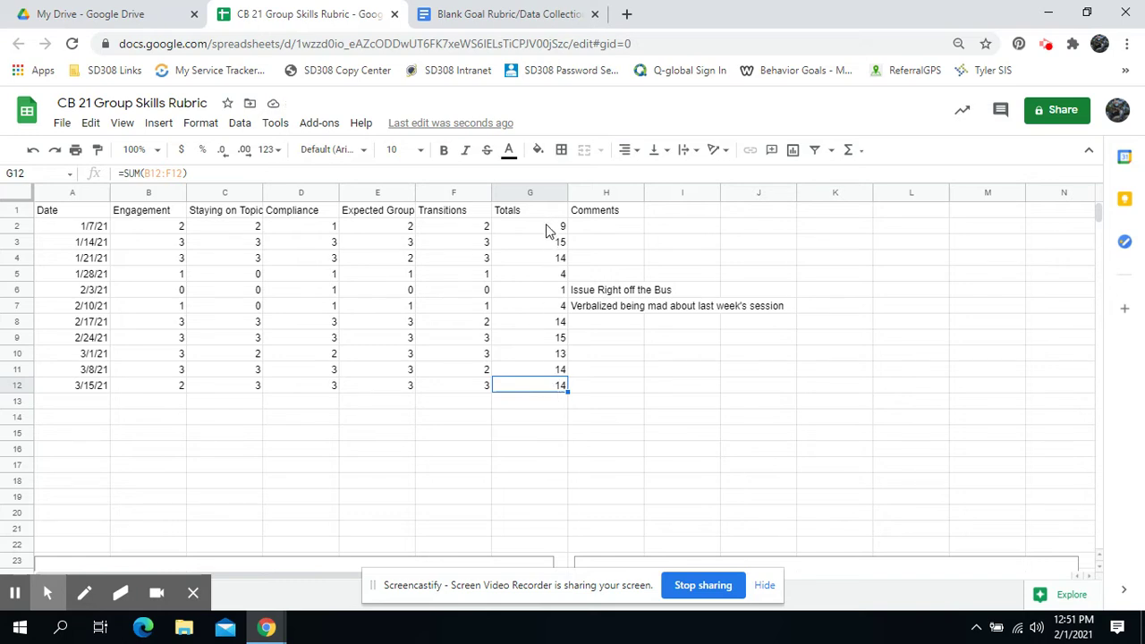
# - Average the session totals in G2:G12 with an AVERAGE formula in cell G13
pyautogui.moveTo(548, 230); pyautogui.dragTo(560, 386)
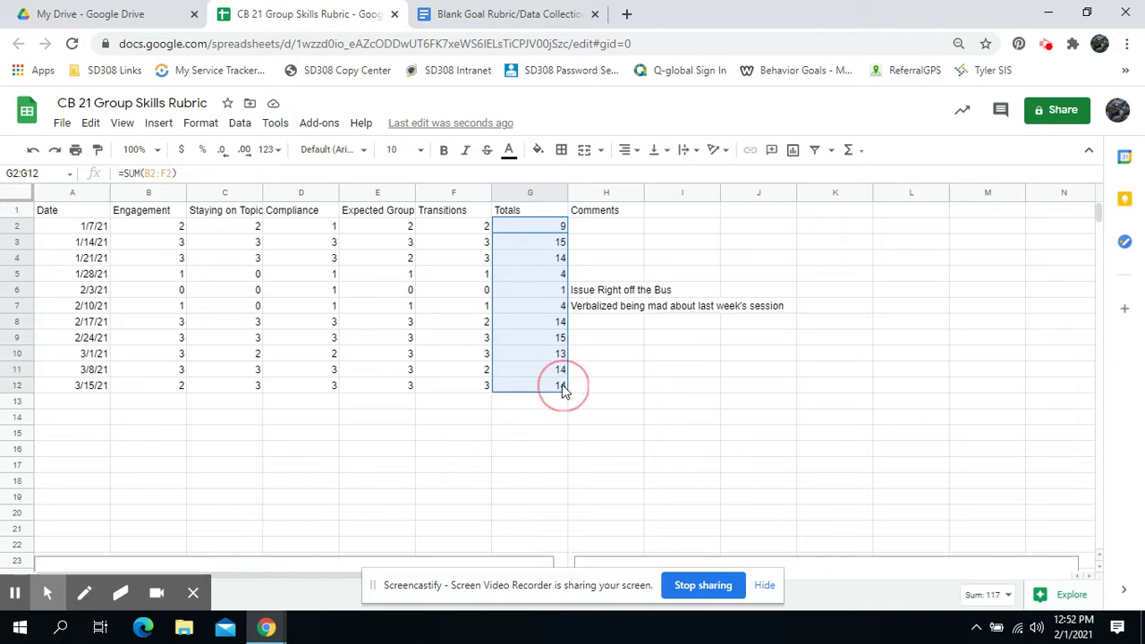
pyautogui.click(856, 154)
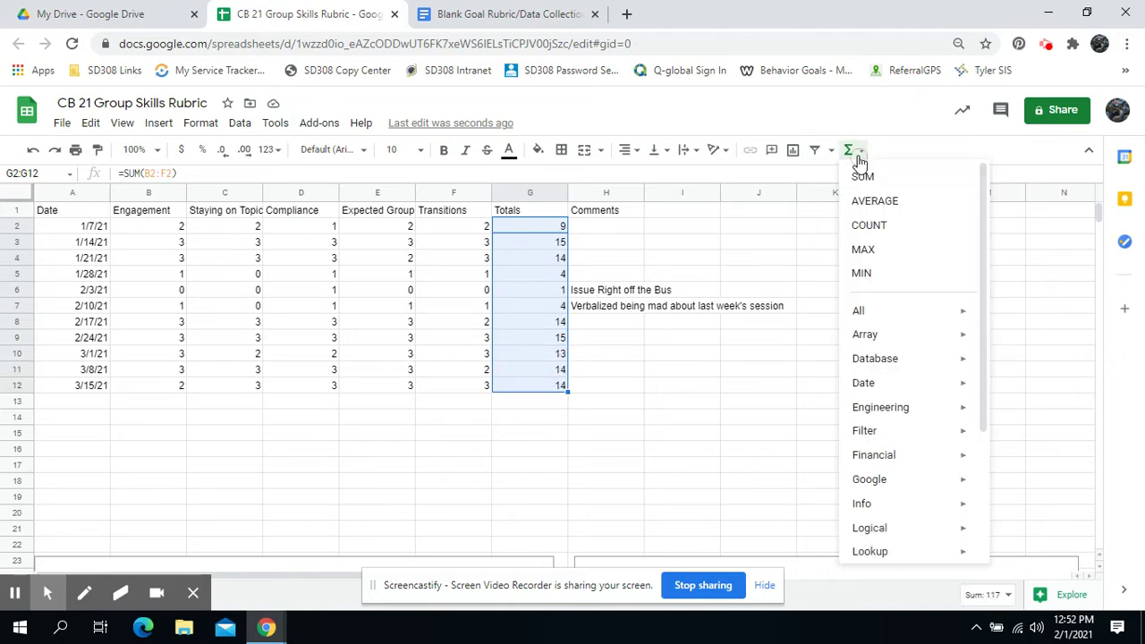
pyautogui.click(888, 203)
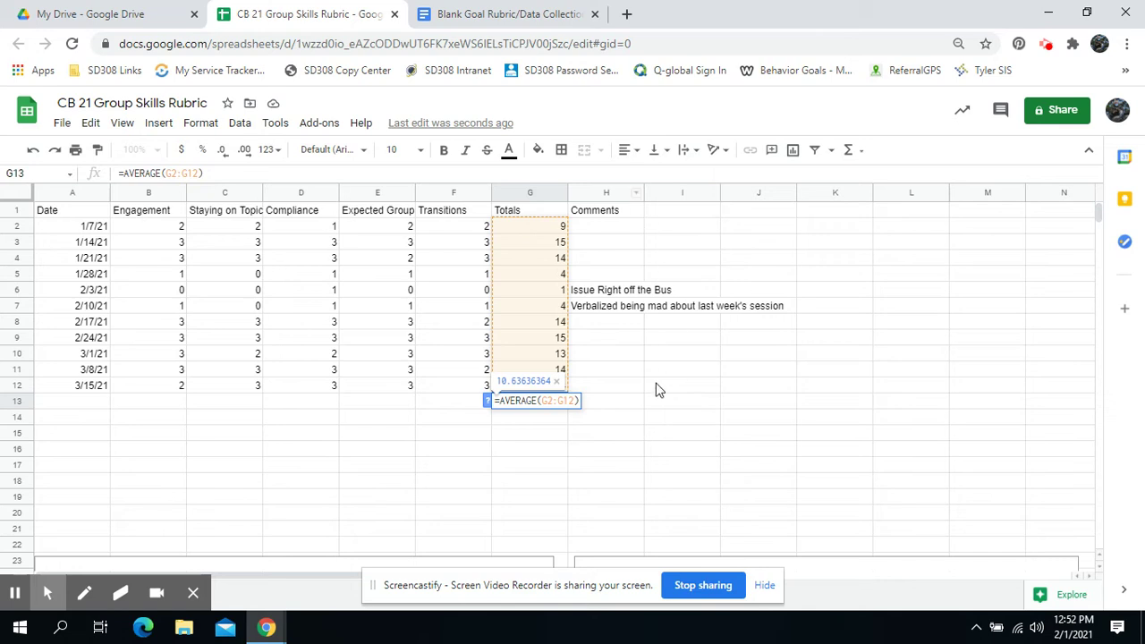
pyautogui.press('Tab')
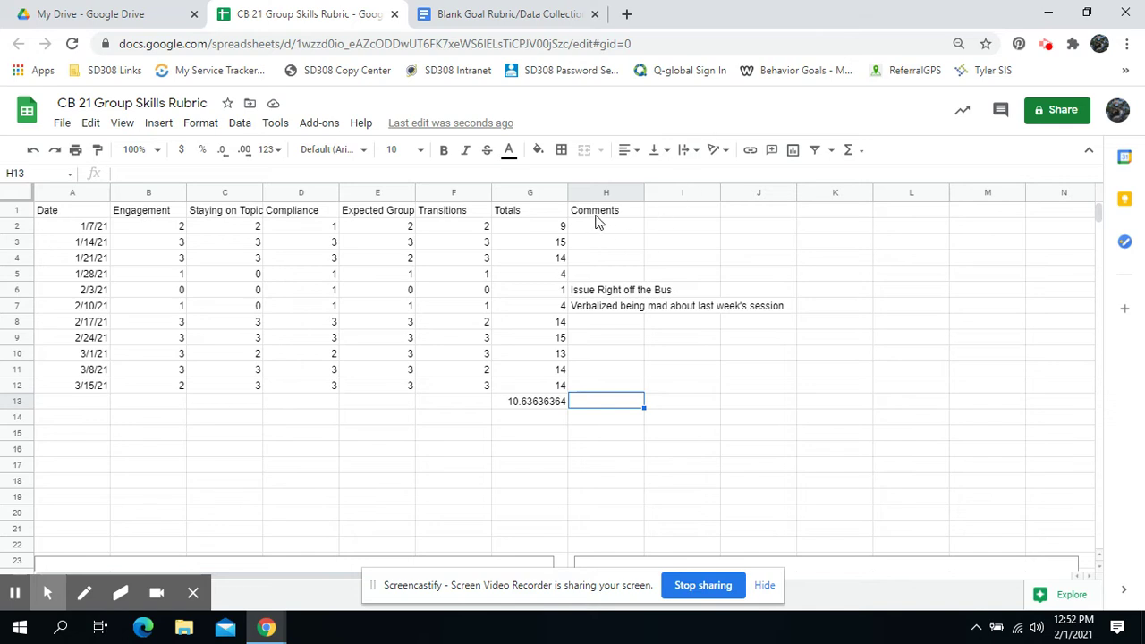
# - Review the comments and the matching scores for the 2/3/21 and 2/10/21 sessions
pyautogui.click(604, 293)
pyautogui.click(604, 312)
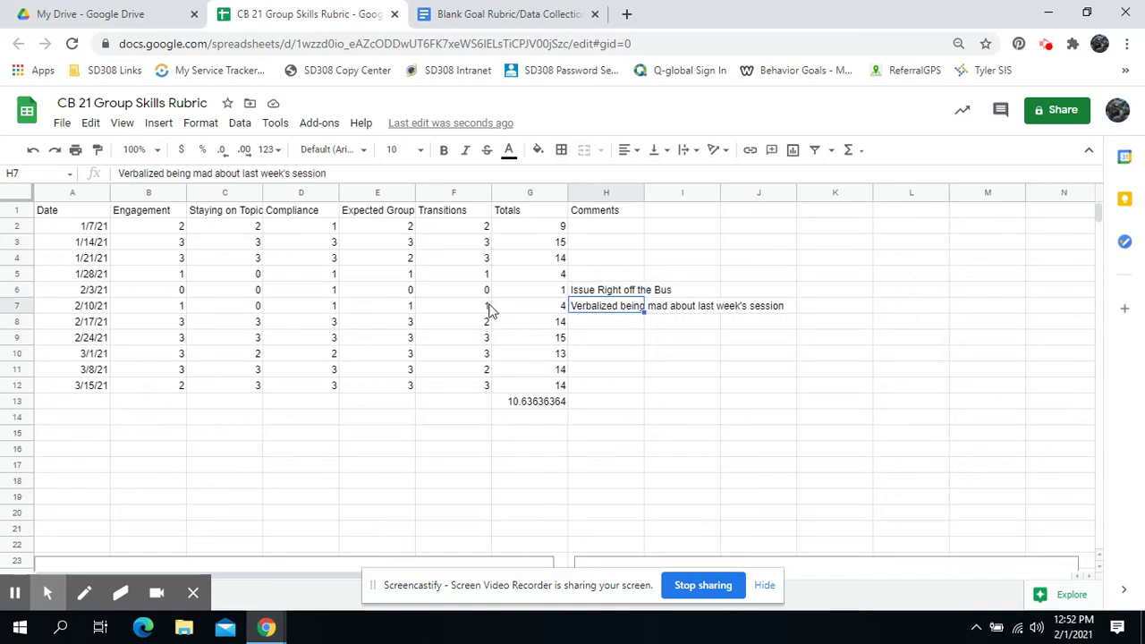
pyautogui.click(64, 295)
pyautogui.moveTo(65, 296); pyautogui.dragTo(313, 296)
pyautogui.moveTo(477, 320); pyautogui.dragTo(579, 308)
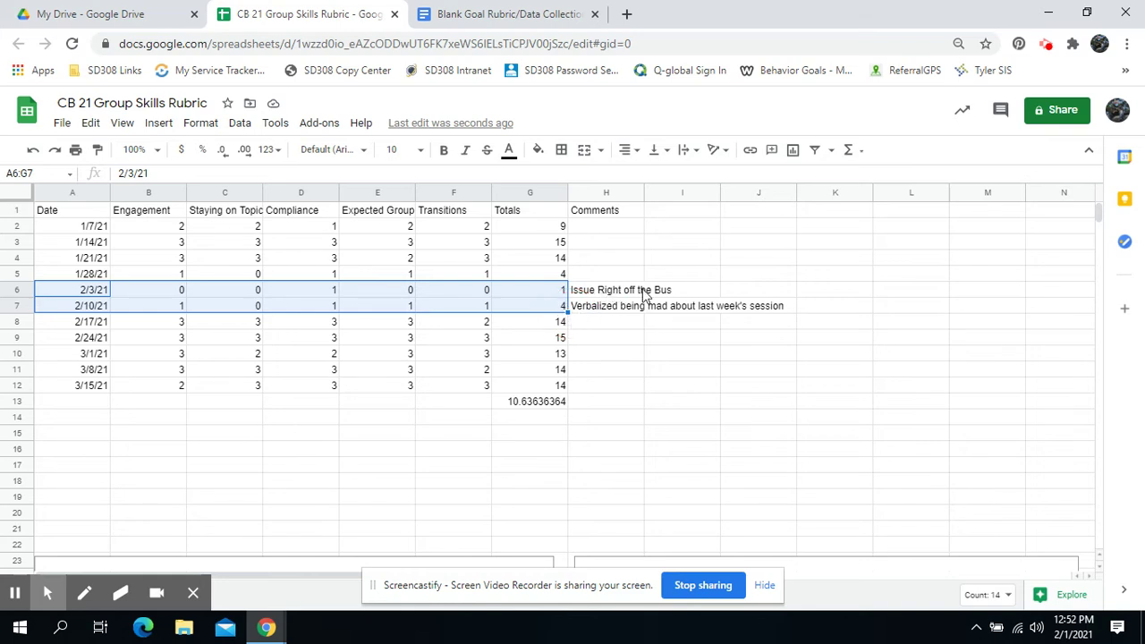
pyautogui.click(414, 422)
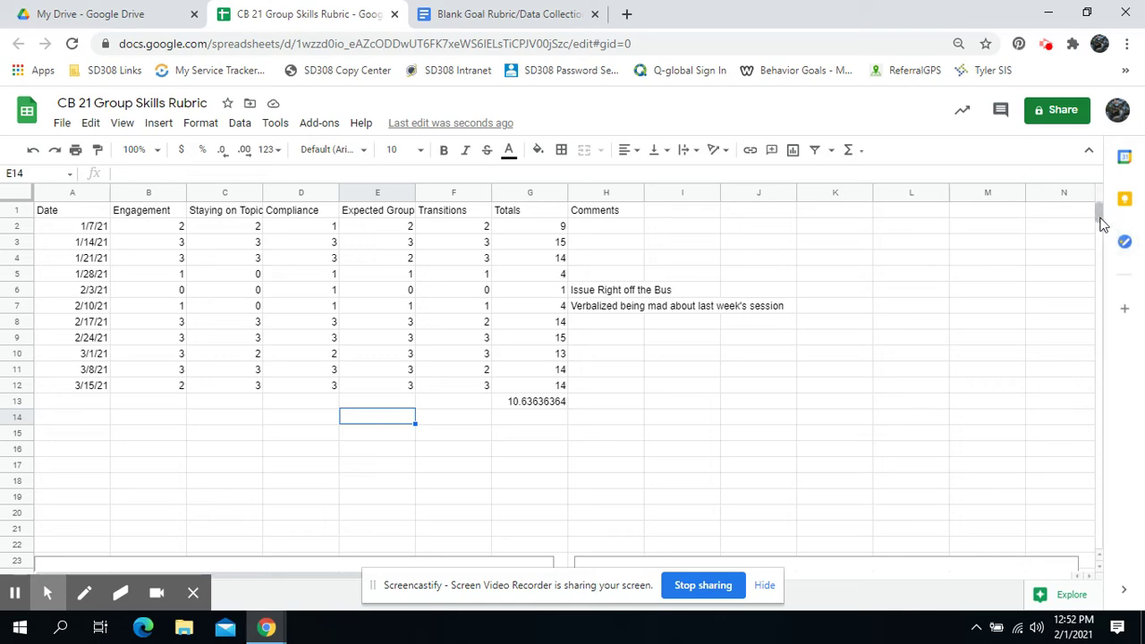
# - Examine the Totals vs. Date chart and the stacked skills chart below the data table
pyautogui.moveTo(1101, 224); pyautogui.dragTo(1092, 230)
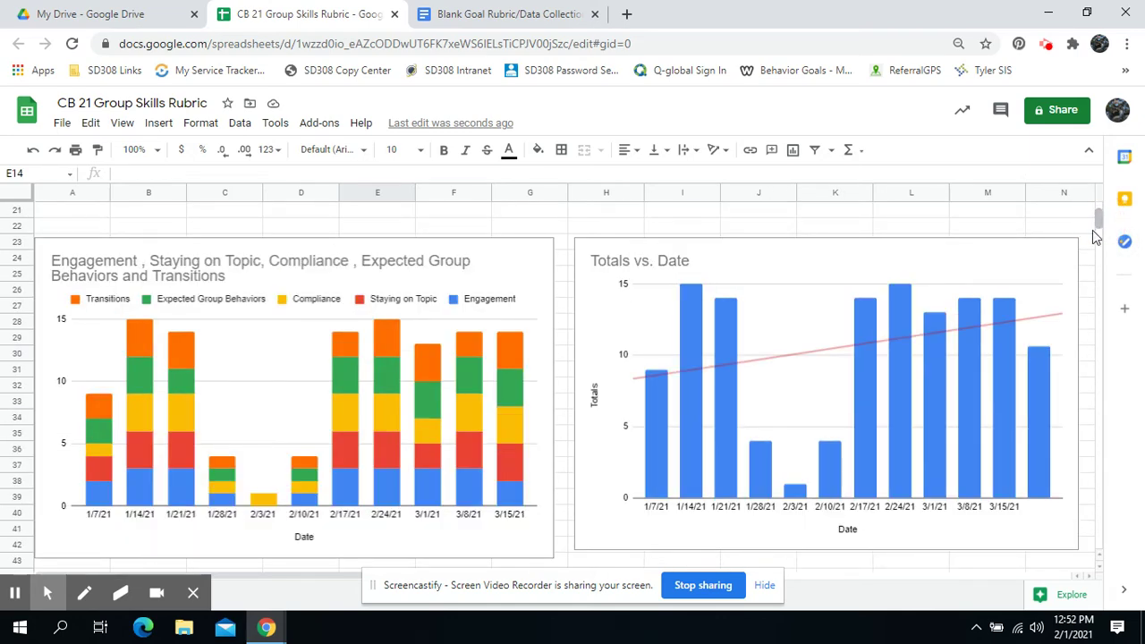
pyautogui.click(825, 265)
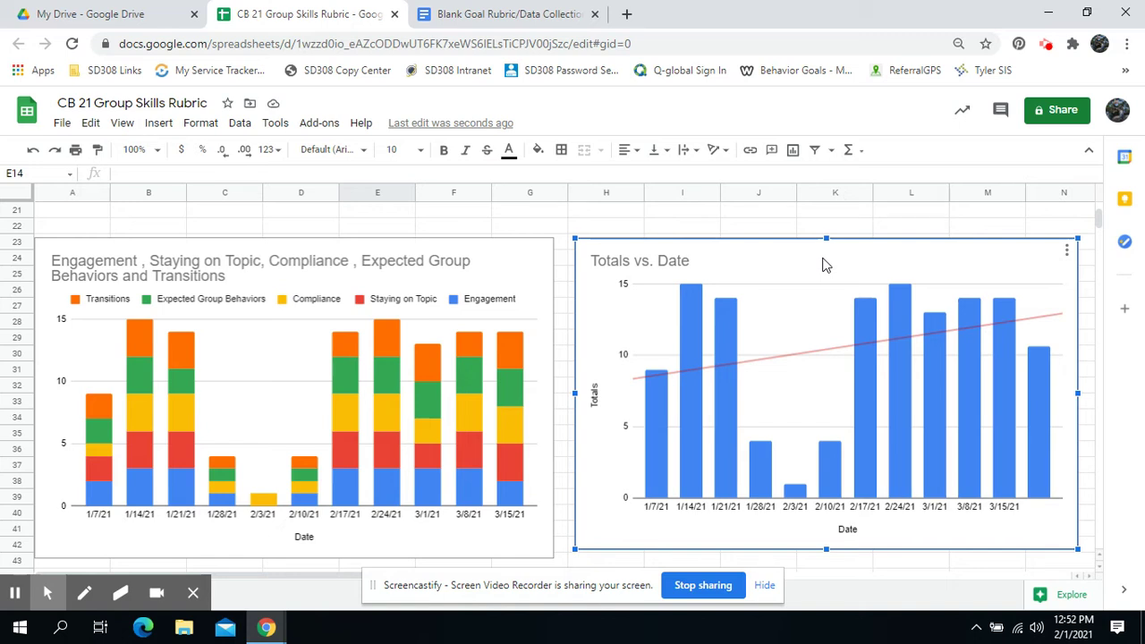
pyautogui.click(492, 267)
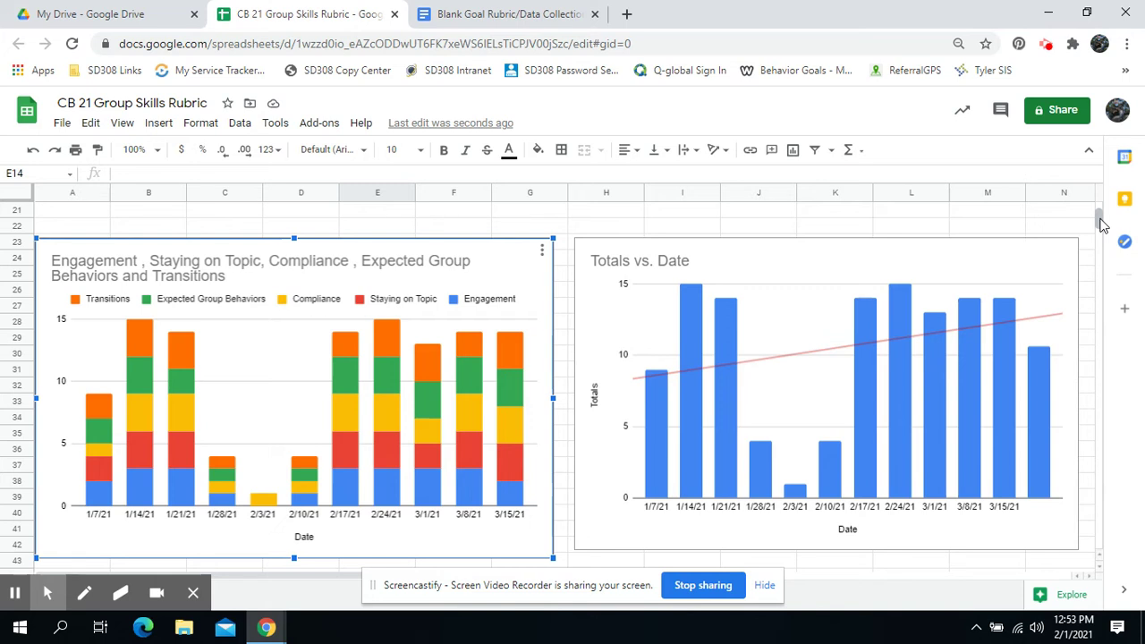
pyautogui.scroll(5, 1100, 224)
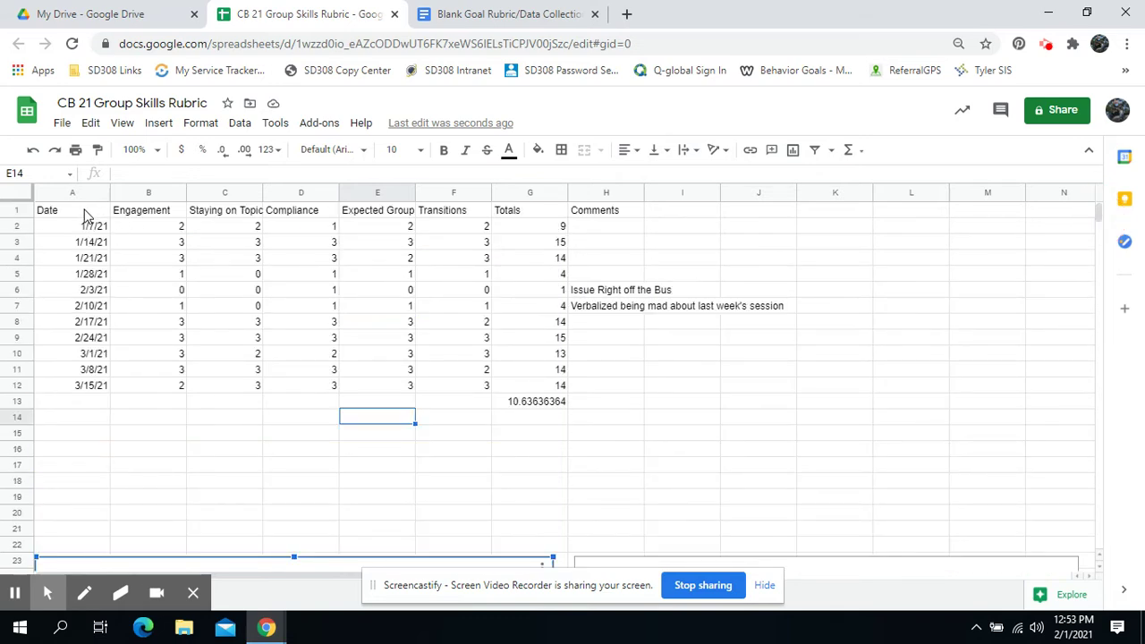
pyautogui.moveTo(85, 217); pyautogui.dragTo(94, 391)
pyautogui.doubleClick(94, 385)
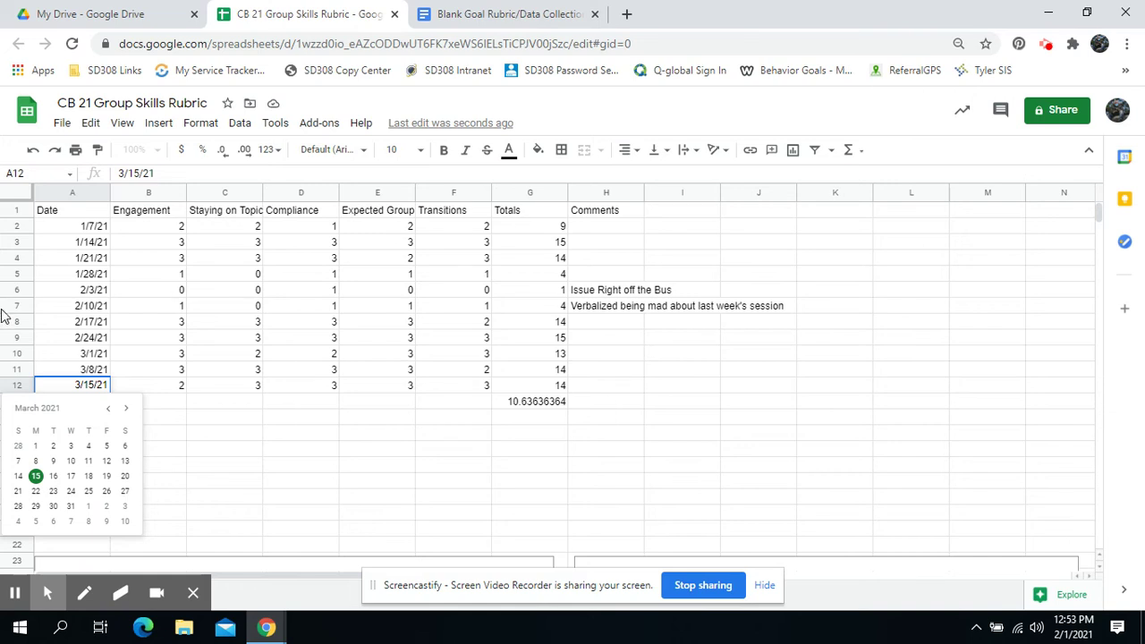
pyautogui.click(90, 213)
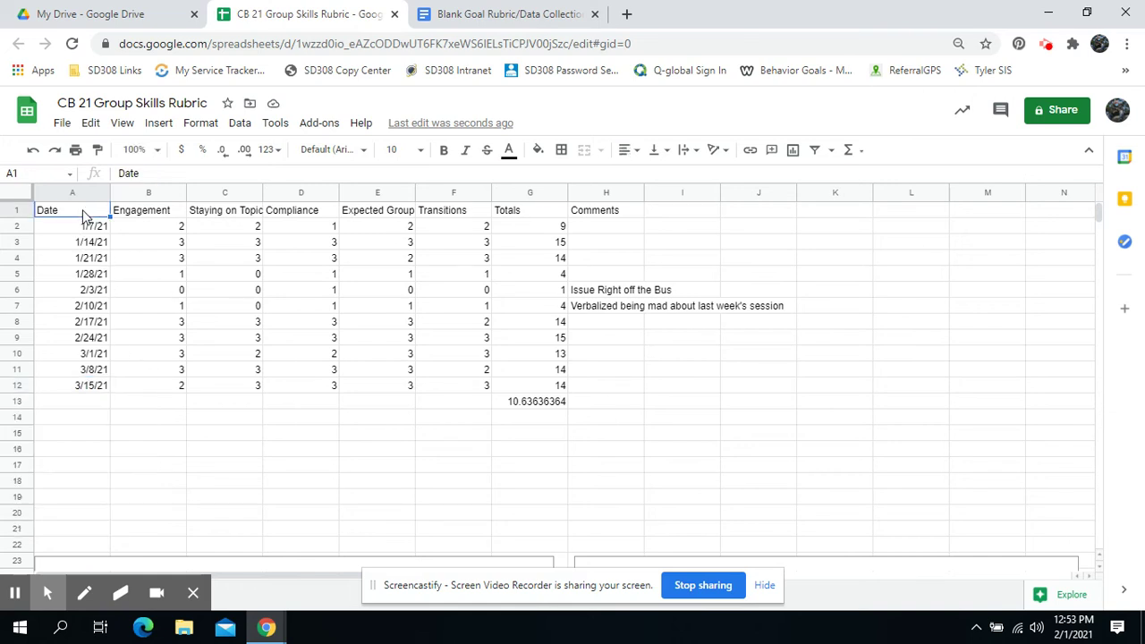
# - Insert a chart from the Date and Totals columns, using ranges A1:A12 and G1:G12
pyautogui.moveTo(85, 212); pyautogui.dragTo(98, 390)
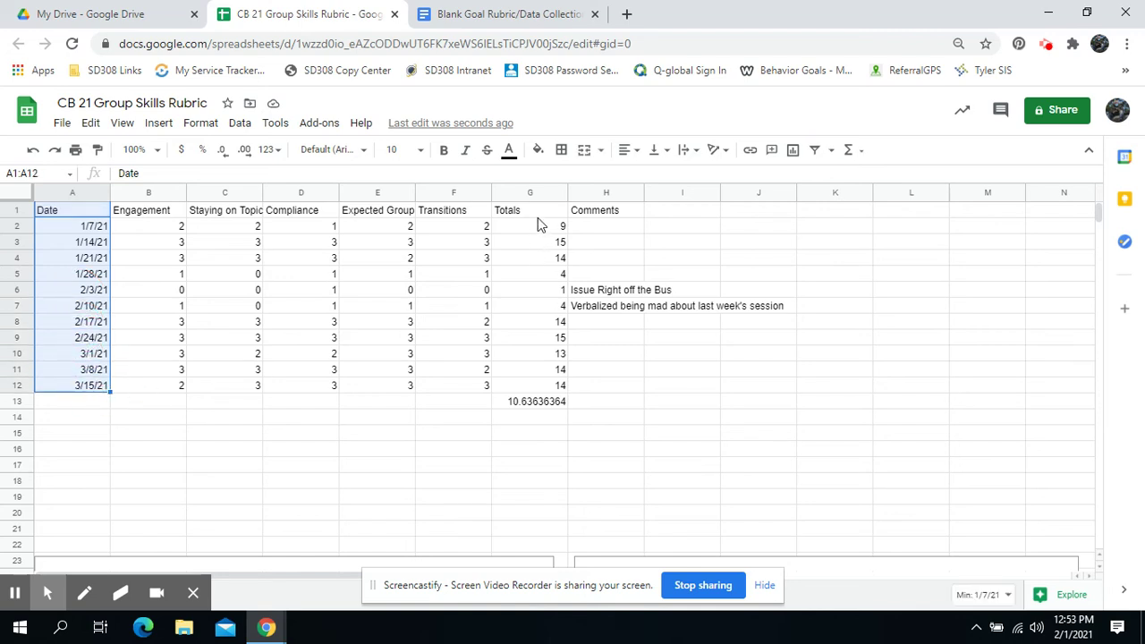
pyautogui.moveTo(539, 217); pyautogui.dragTo(564, 391)
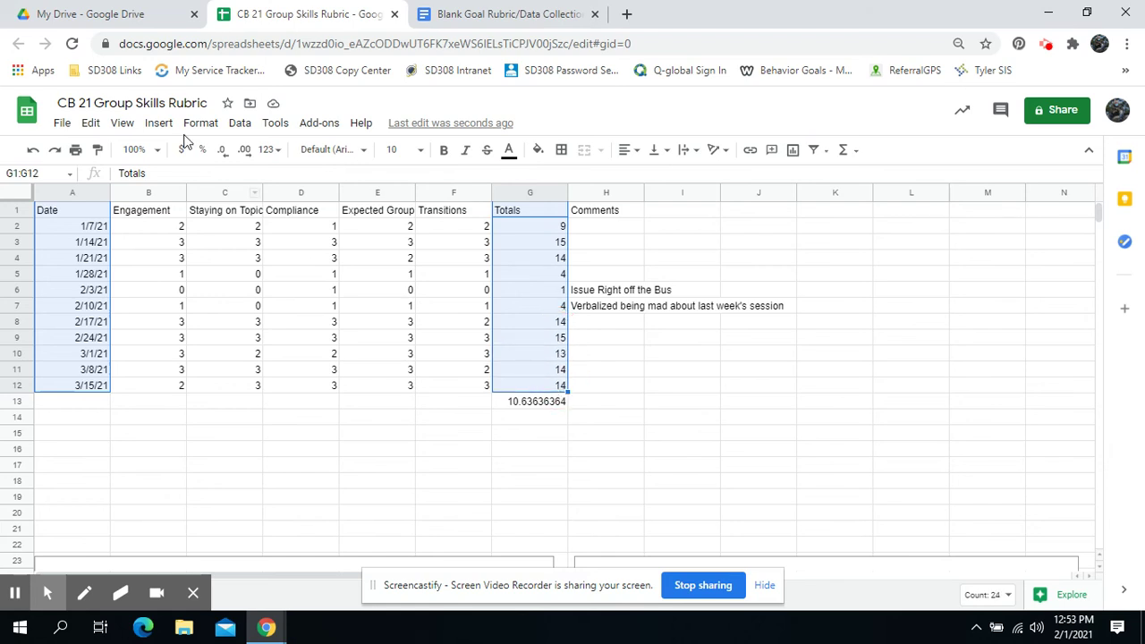
pyautogui.click(158, 126)
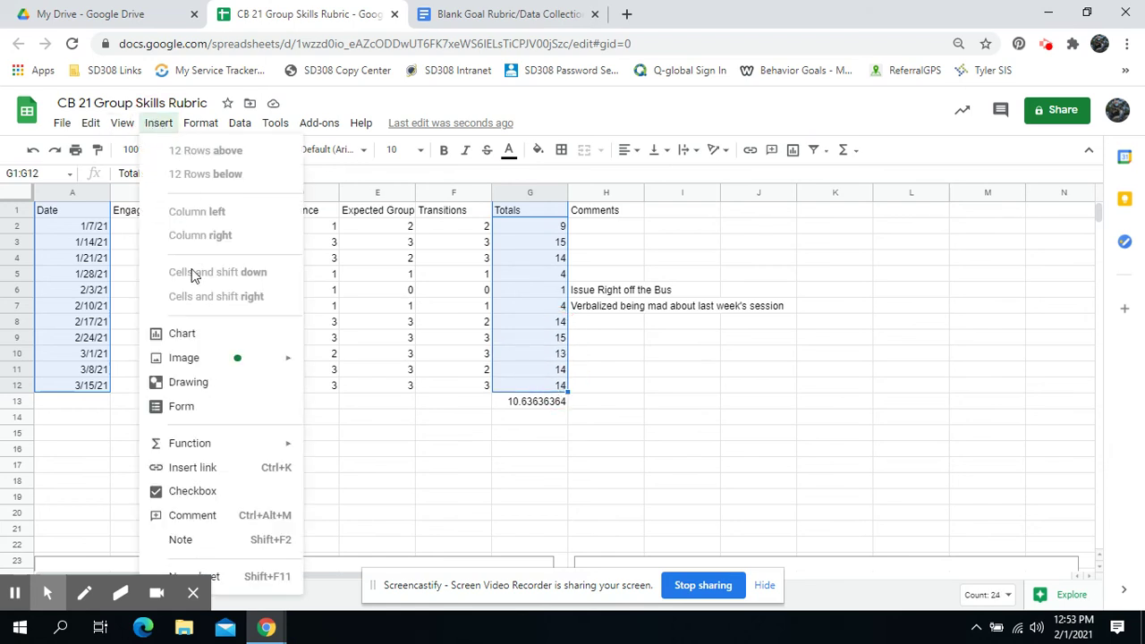
pyautogui.click(181, 335)
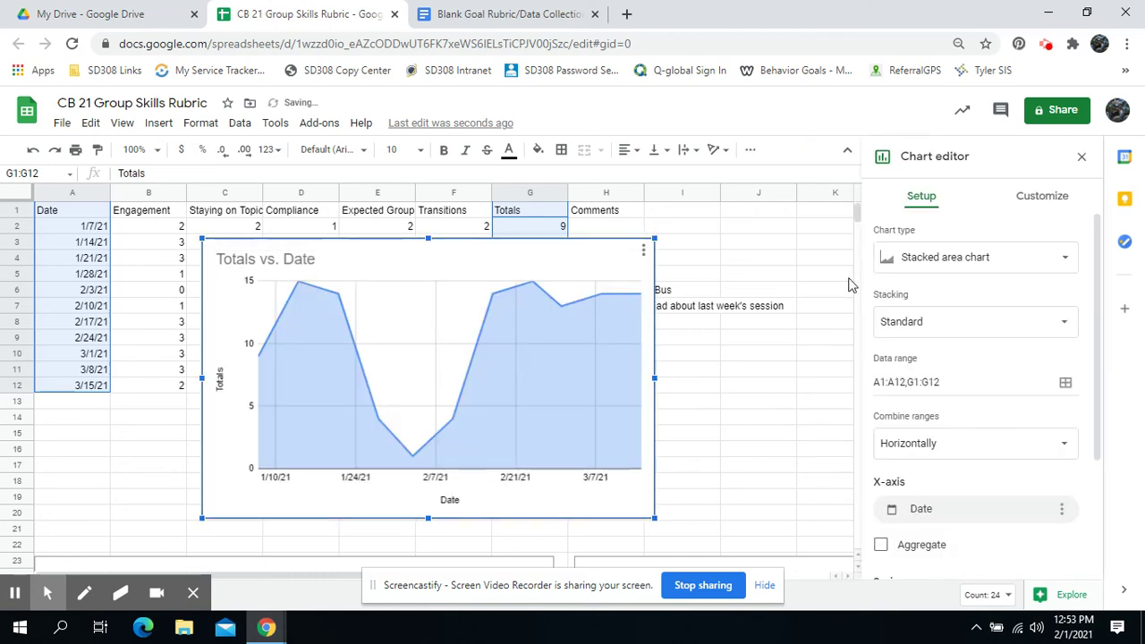
# - Change the new Totals vs. Date chart's type to Column chart
pyautogui.click(1060, 265)
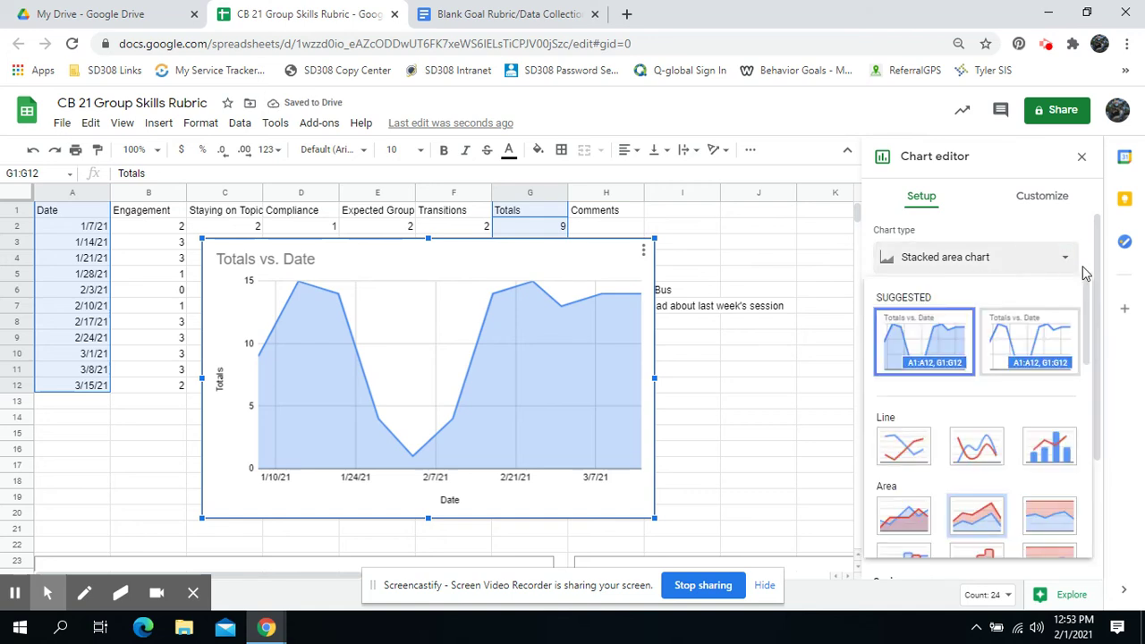
pyautogui.scroll(-3, 1088, 298)
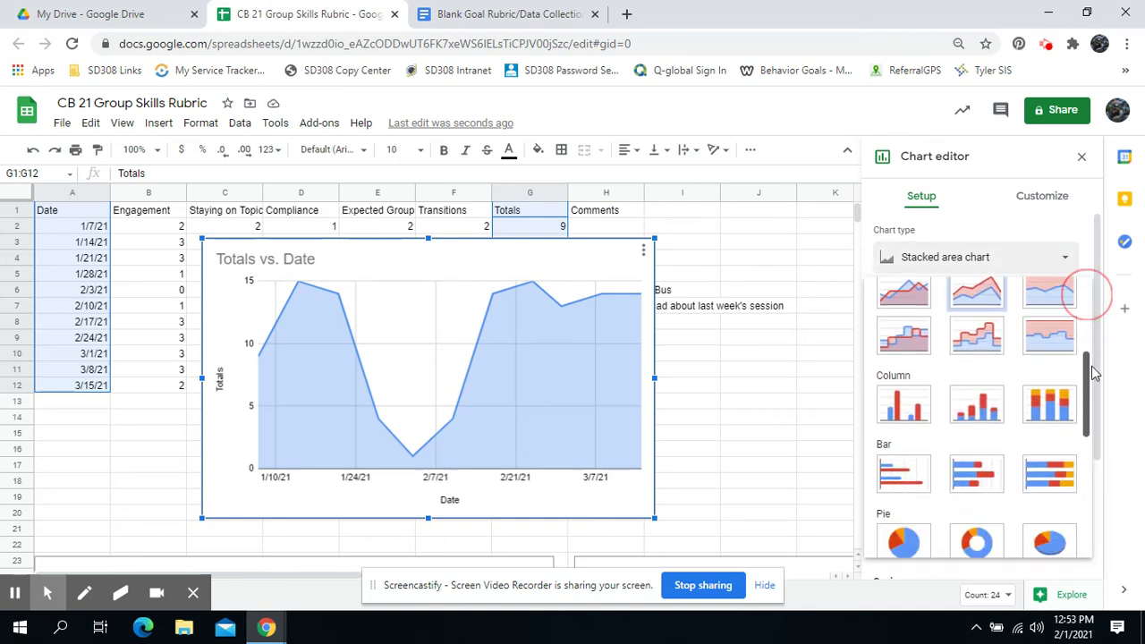
pyautogui.click(901, 395)
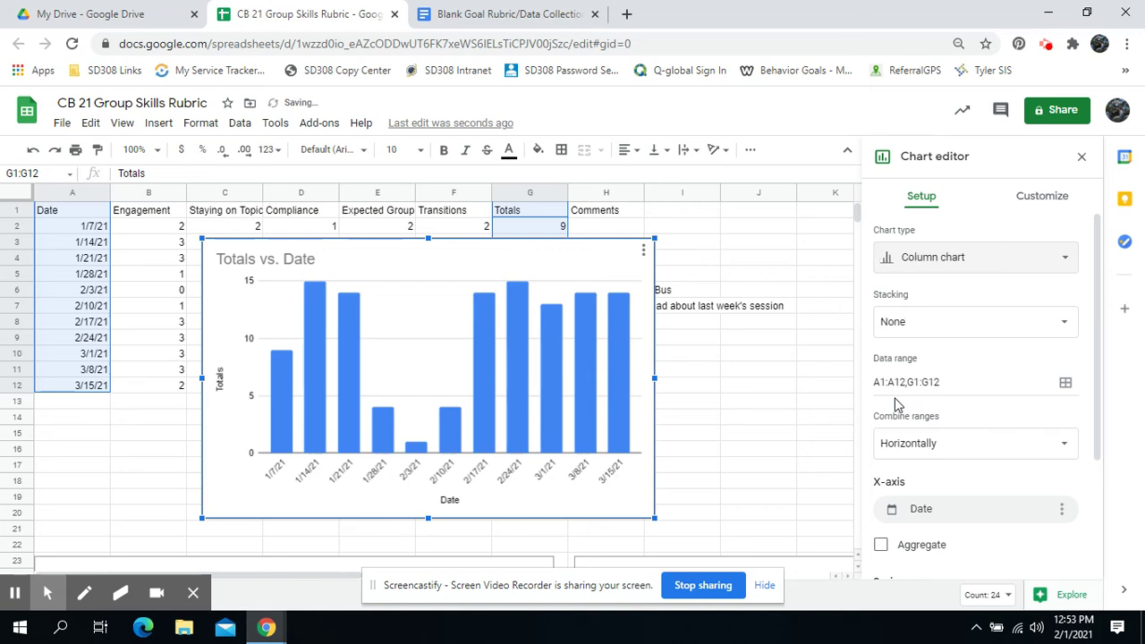
# - Add a trendline to the Totals series of the new chart and close the chart editor
pyautogui.click(1042, 204)
pyautogui.click(958, 327)
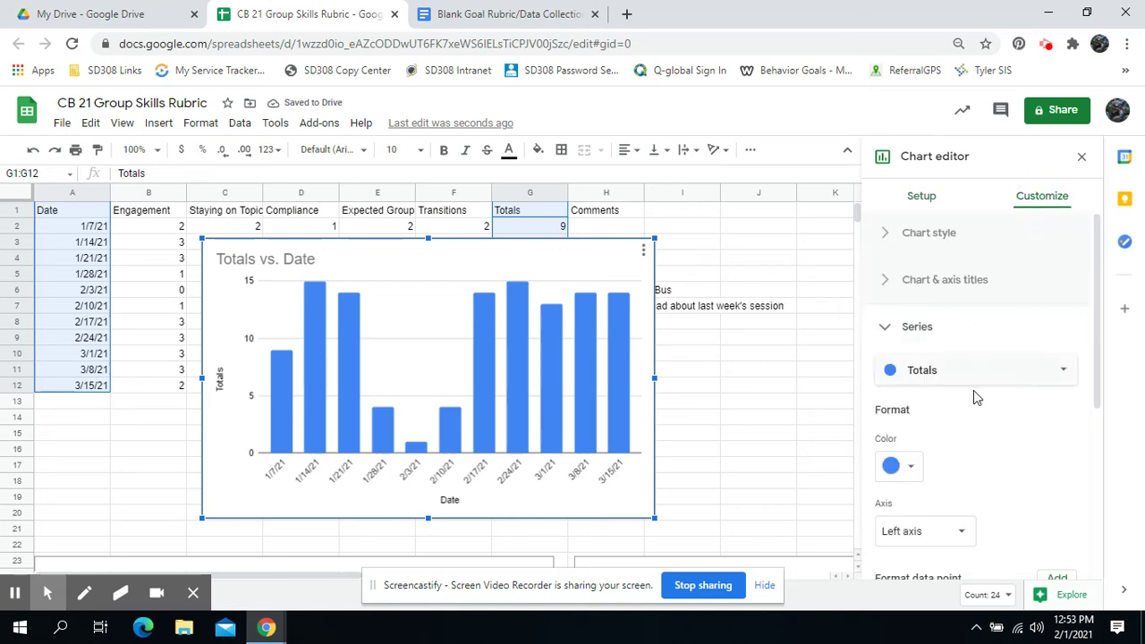
pyautogui.scroll(-3, 986, 460)
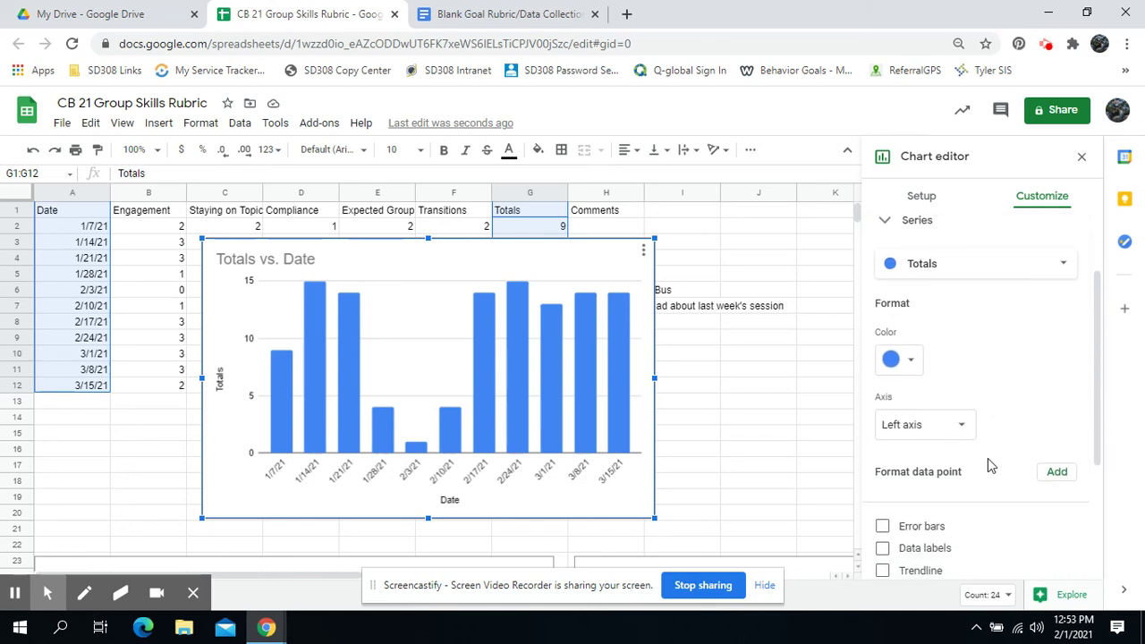
pyautogui.click(882, 466)
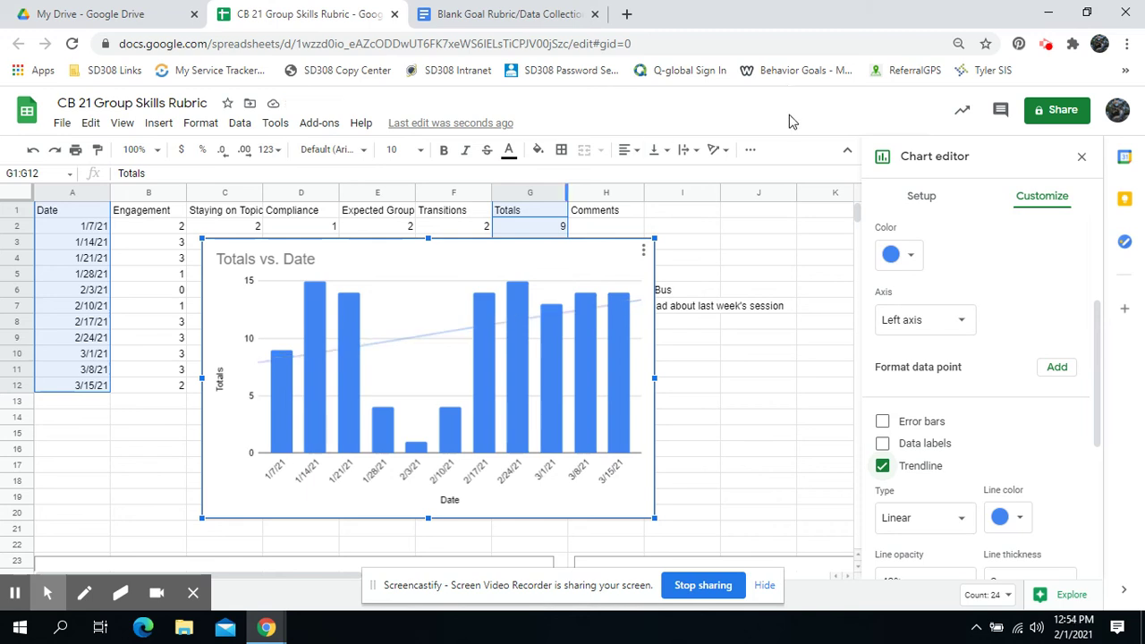
pyautogui.click(1082, 157)
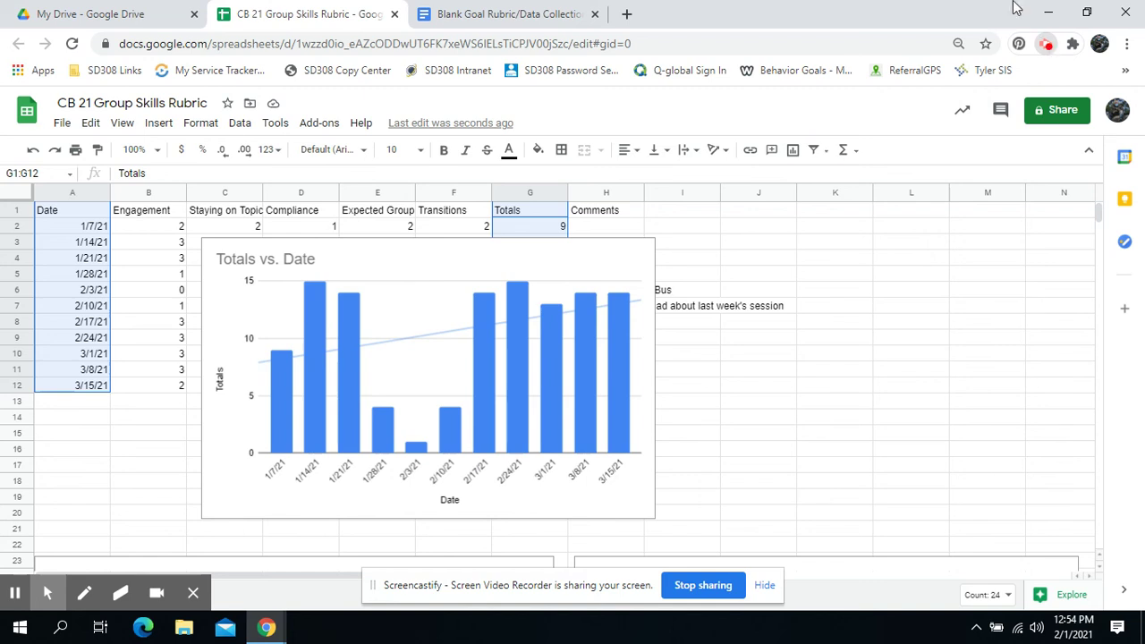
pyautogui.click(1046, 44)
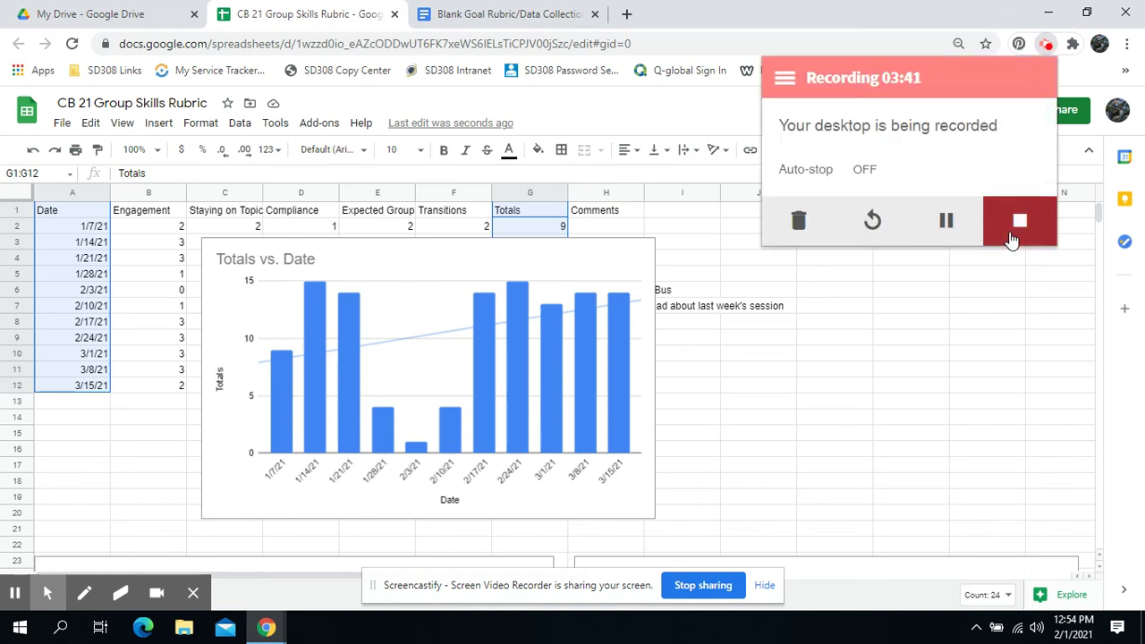